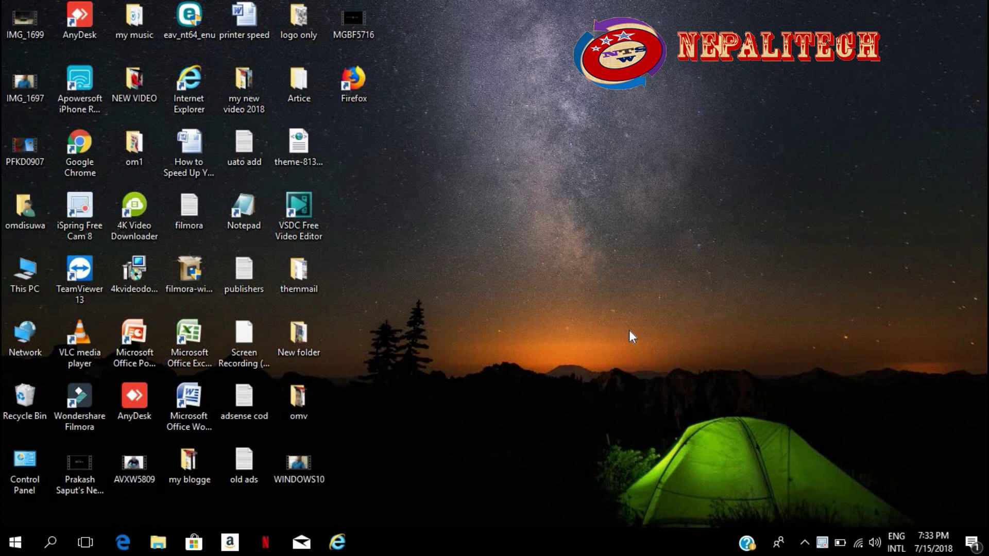
- Launch Firefox, decline the default-browser prompt with Not now, and maximize the window
click(362, 84)
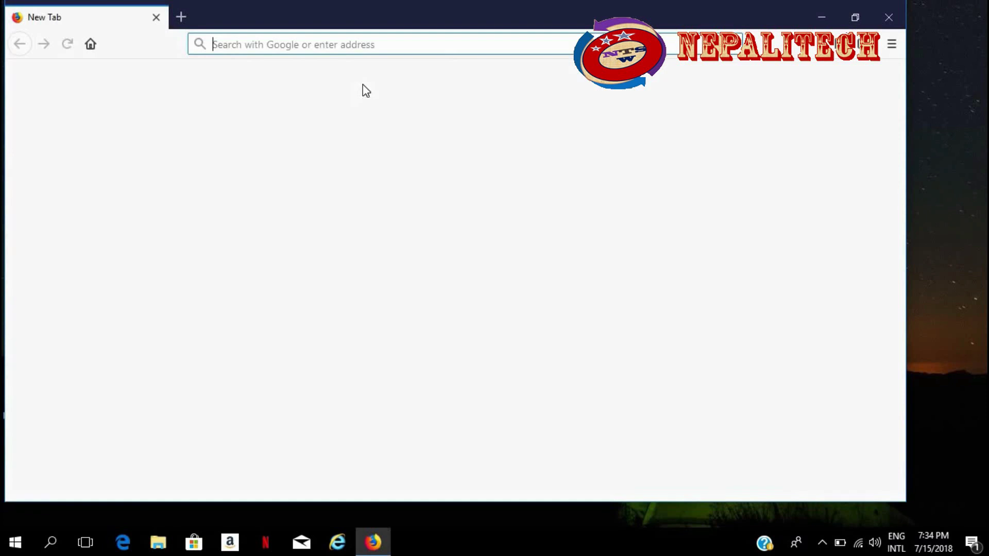
click(856, 18)
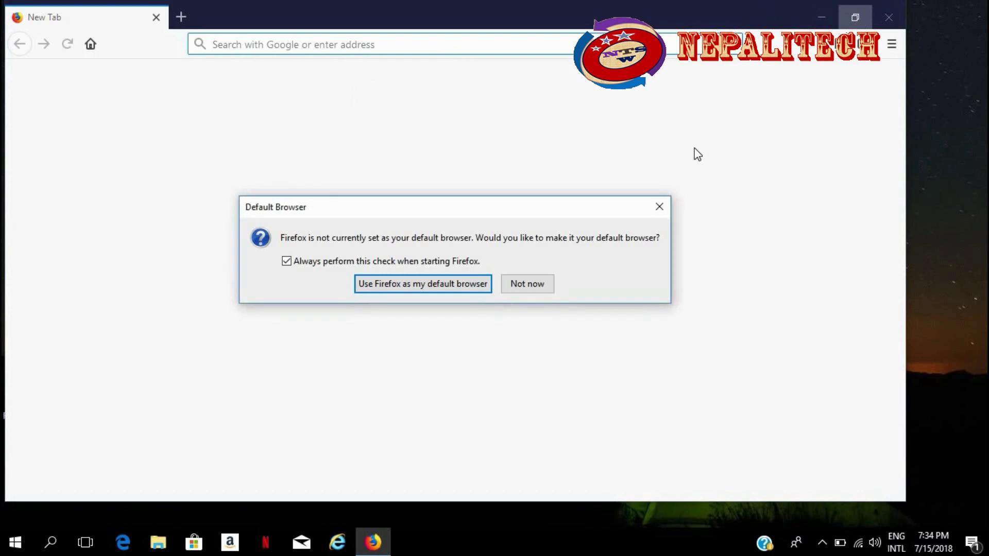
click(523, 286)
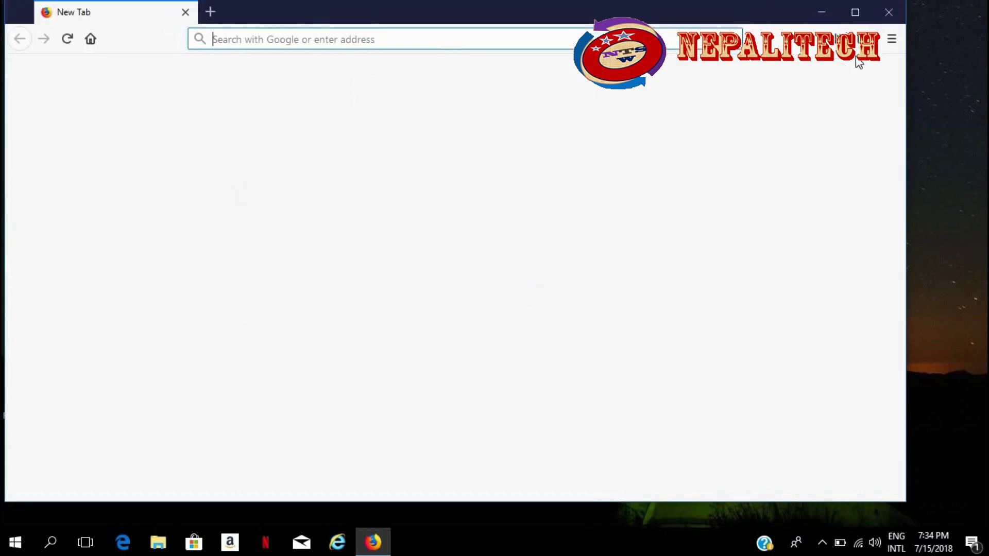
click(857, 16)
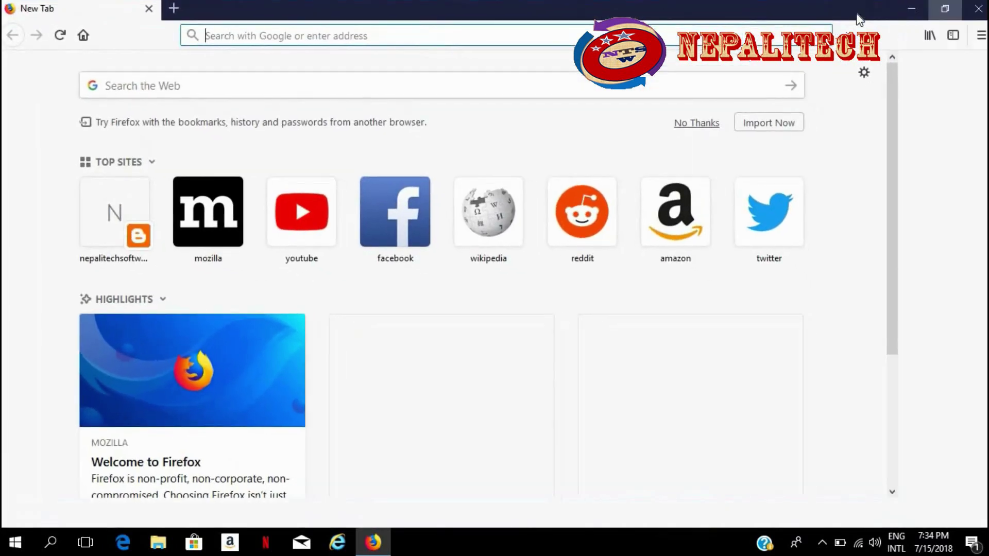
- Enter 'n' in the address bar to show the nepalitechsoftweb.com history suggestions
click(498, 36)
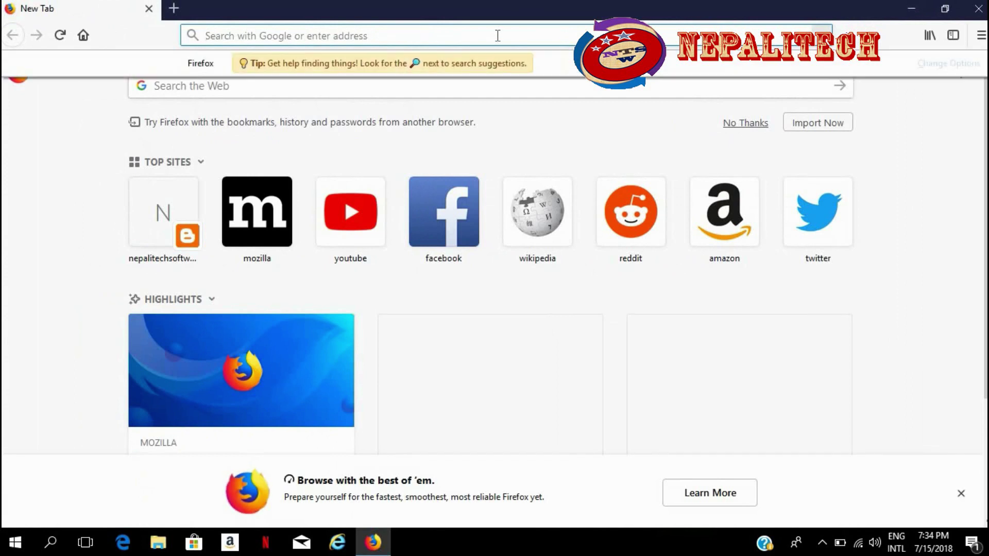
text(nepalitechsoftweb.com/)
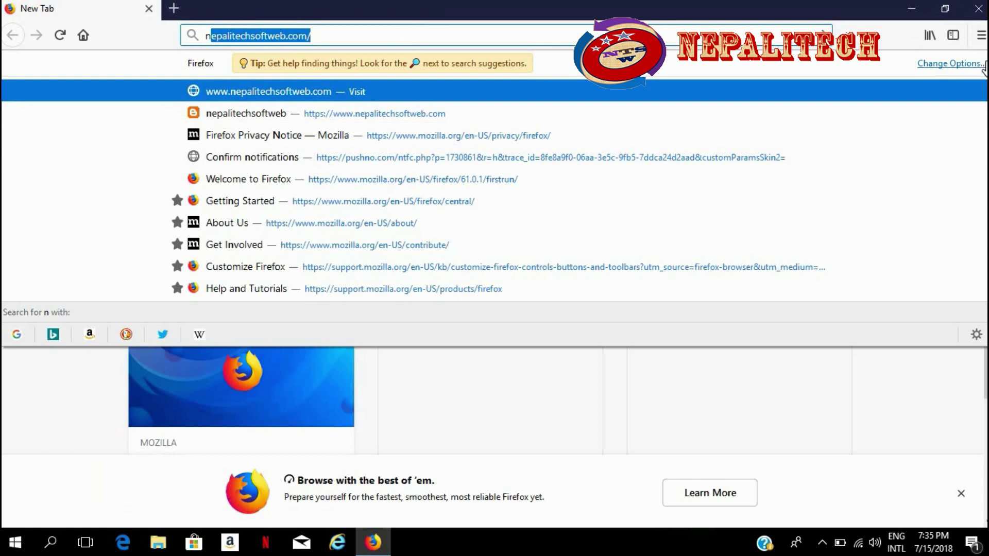
- Open Options from the hamburger menu to reach about:preferences
click(981, 37)
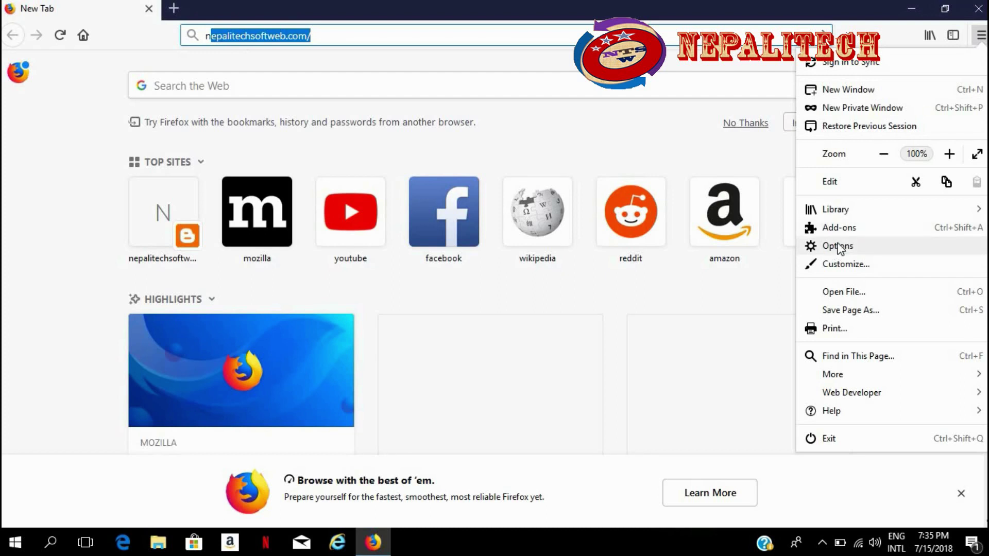
click(836, 246)
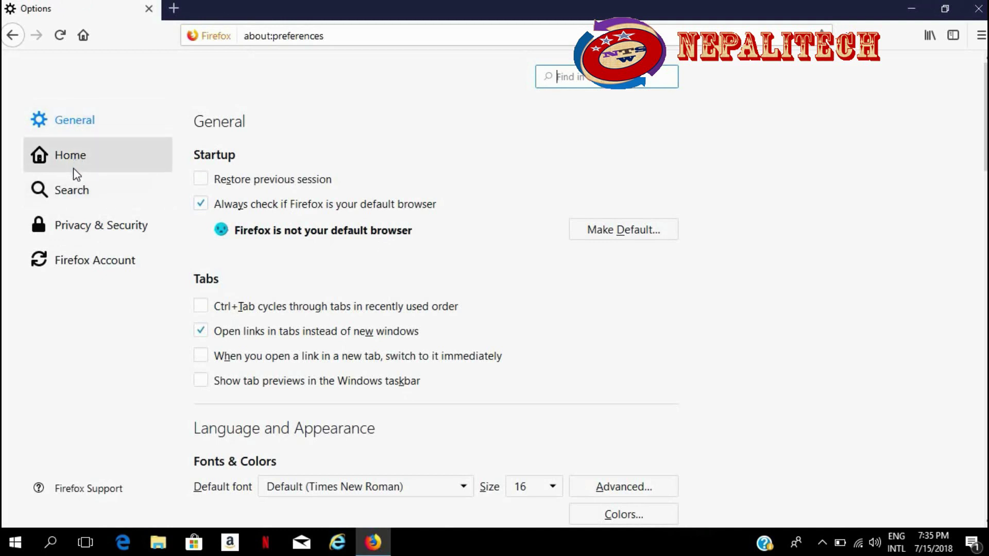
- Open Clear History from the Privacy & Security section of Options
click(89, 226)
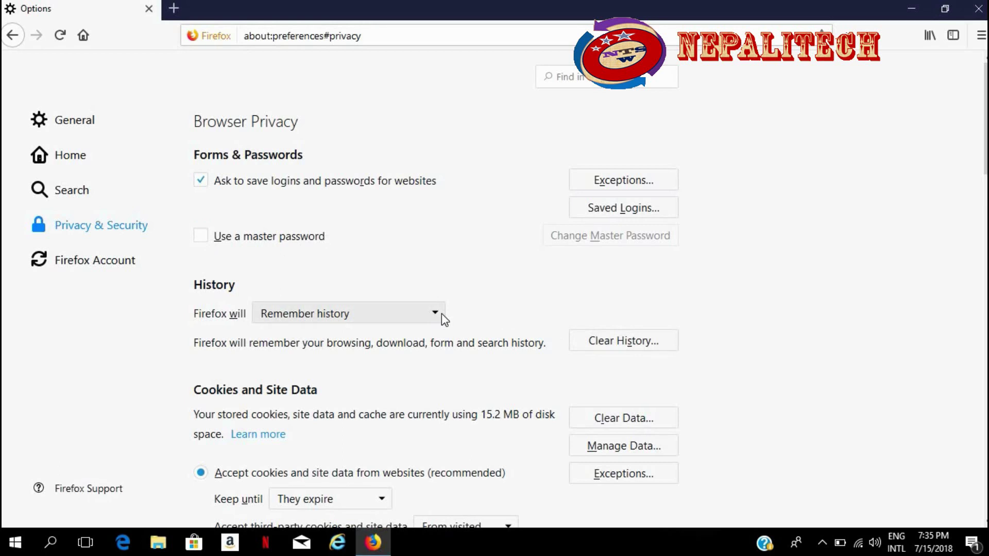
click(613, 340)
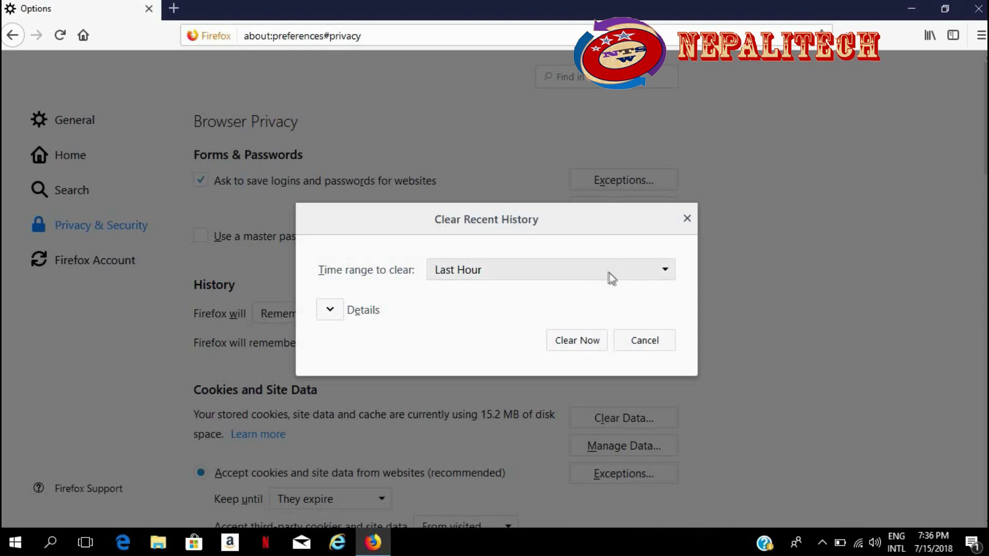
click(665, 275)
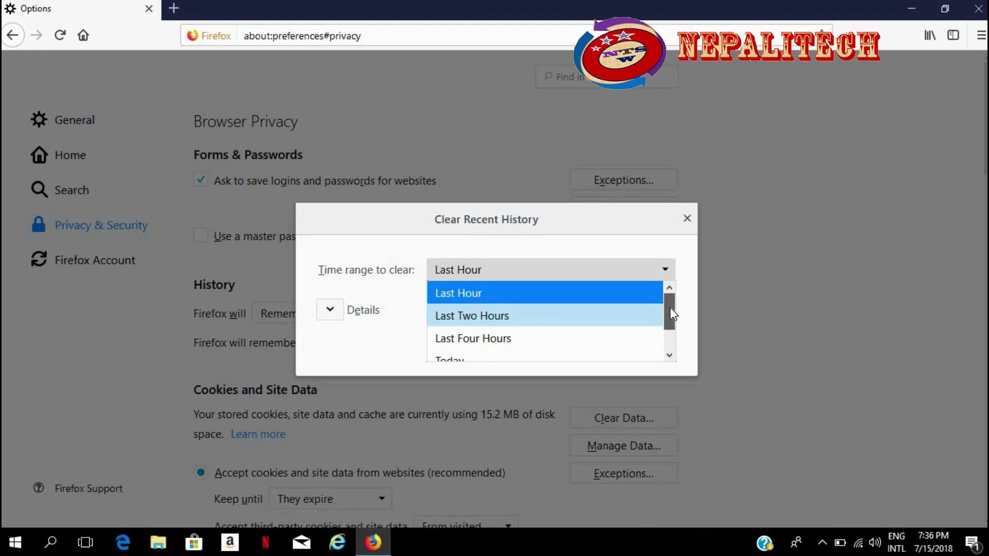
drag(671, 308, 665, 321)
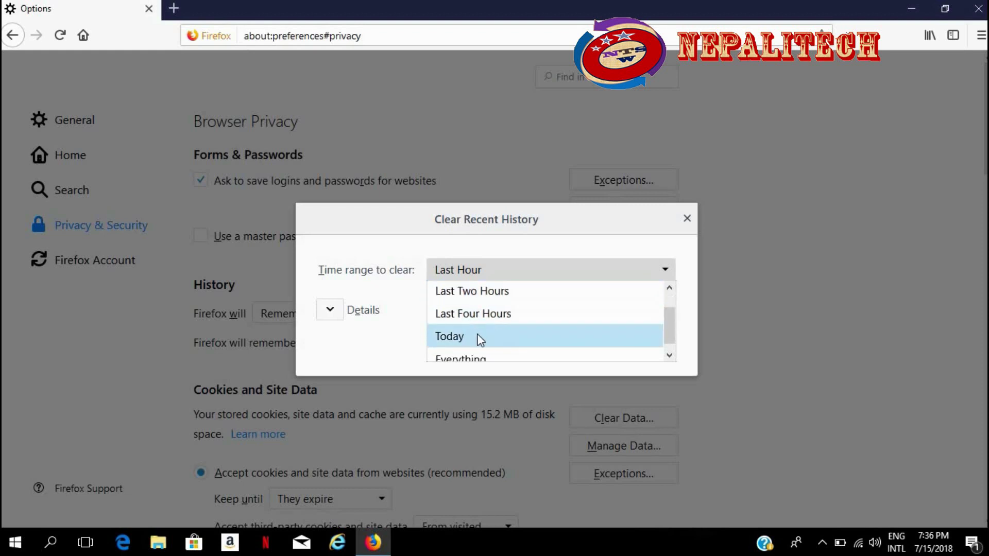
drag(665, 315, 665, 321)
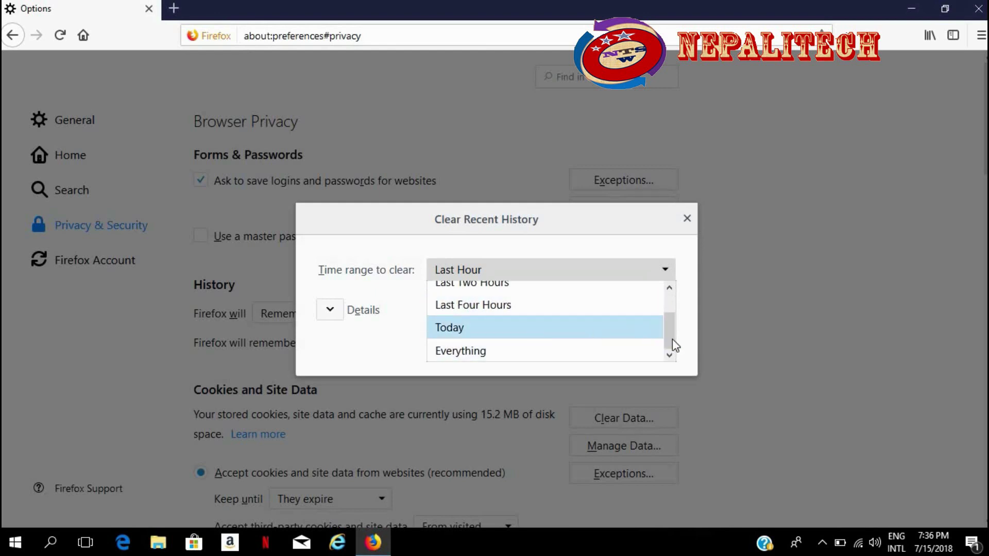
drag(669, 330, 669, 304)
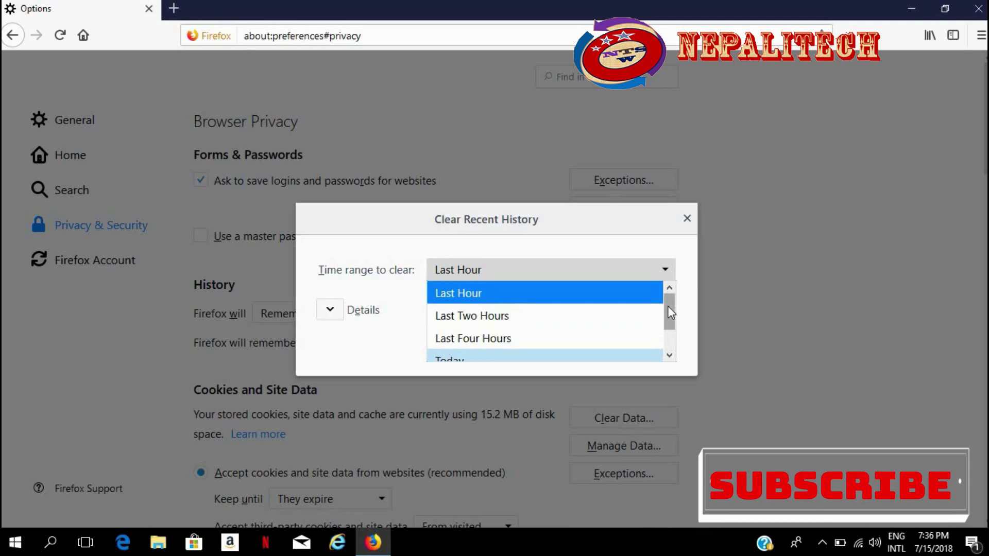
drag(668, 306, 666, 326)
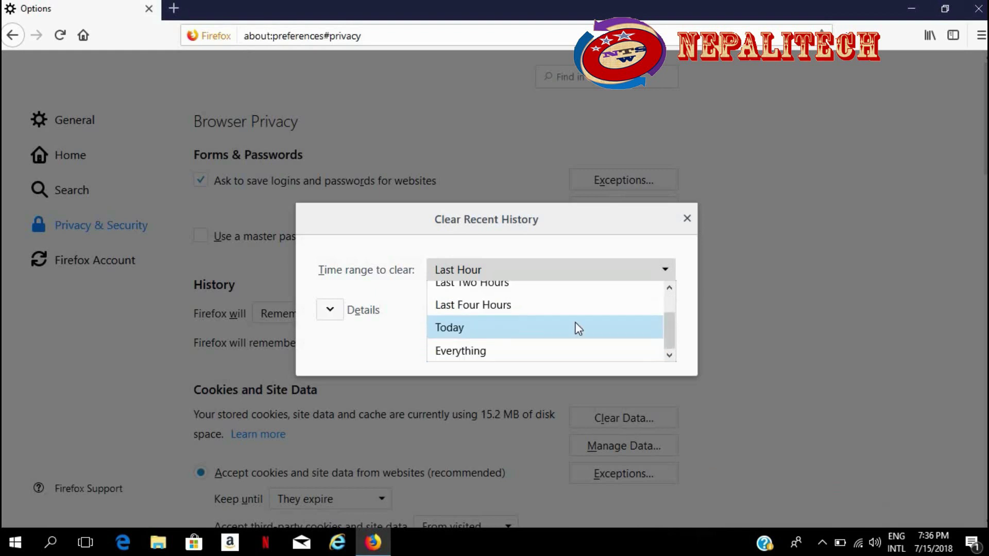
- Choose the Everything time range and confirm Clear Now
click(455, 350)
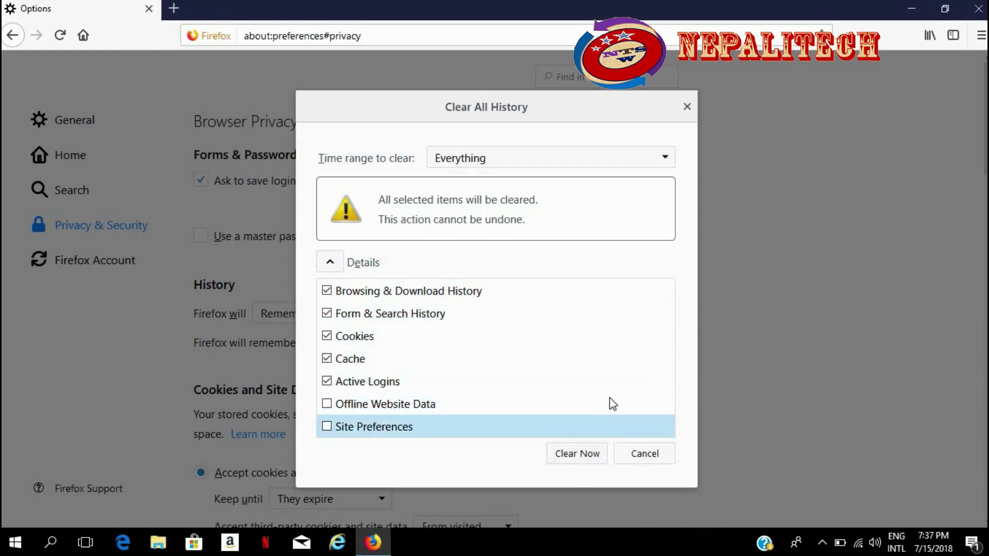
click(575, 455)
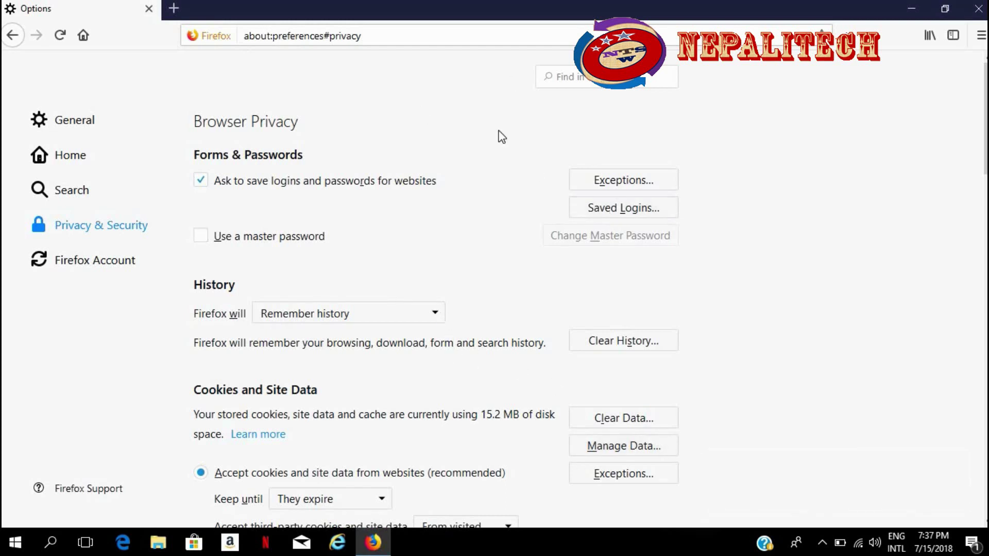
- Enter 'n' in the address bar to check nepalitechsoftweb.com no longer autocompletes
click(421, 34)
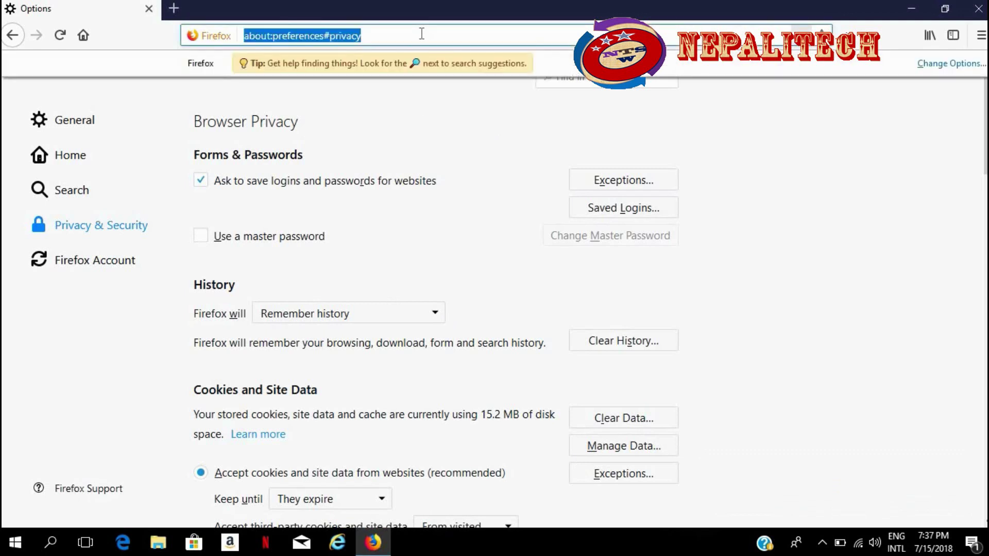
text(n)
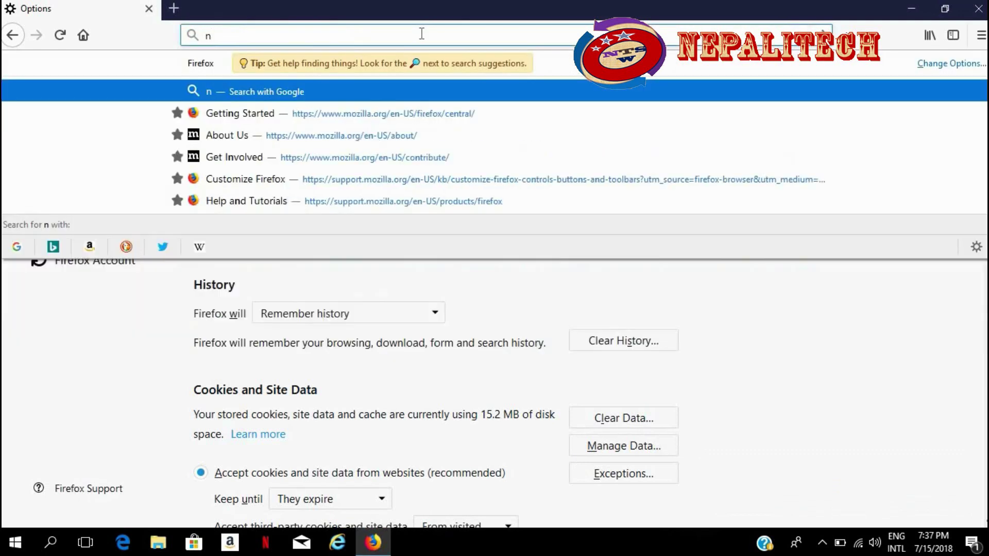